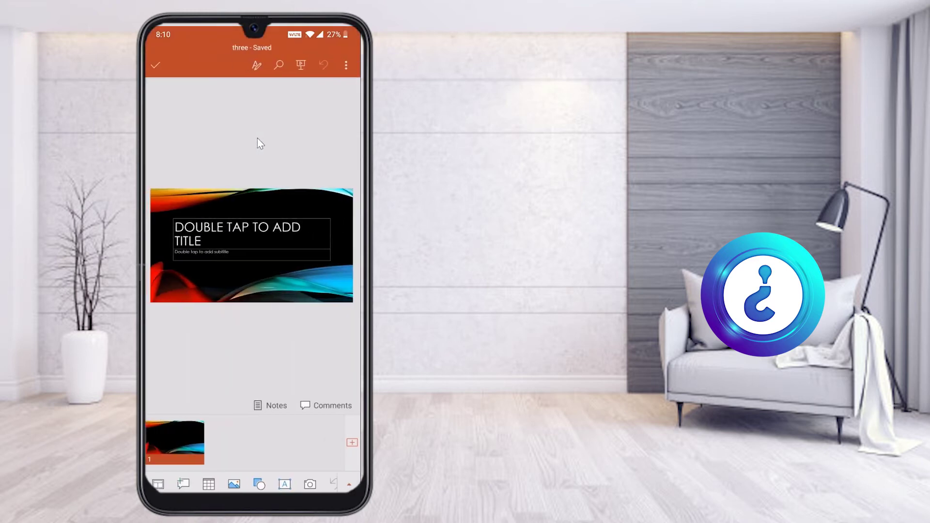
- Close the open presentation "three" and leave PowerPoint from its list of recent files
right_click(257, 138)
right_click(257, 138)
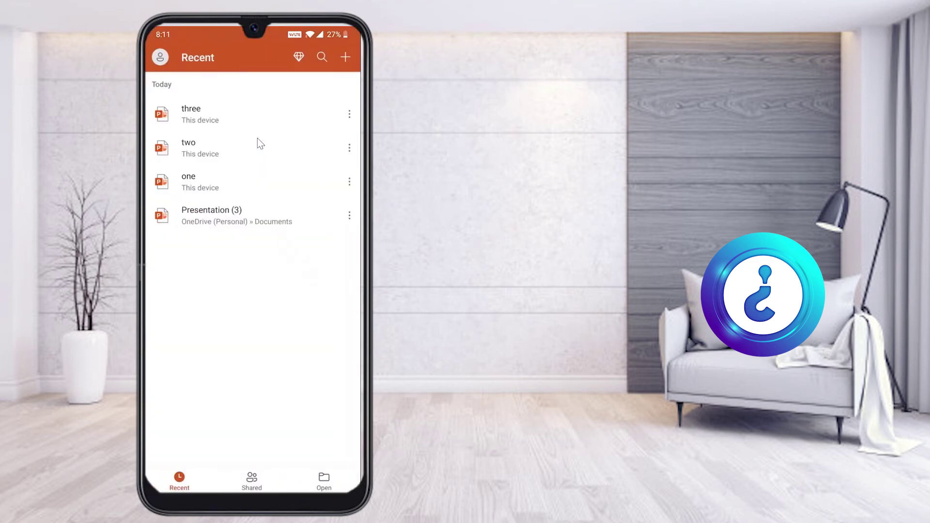
key(Escape)
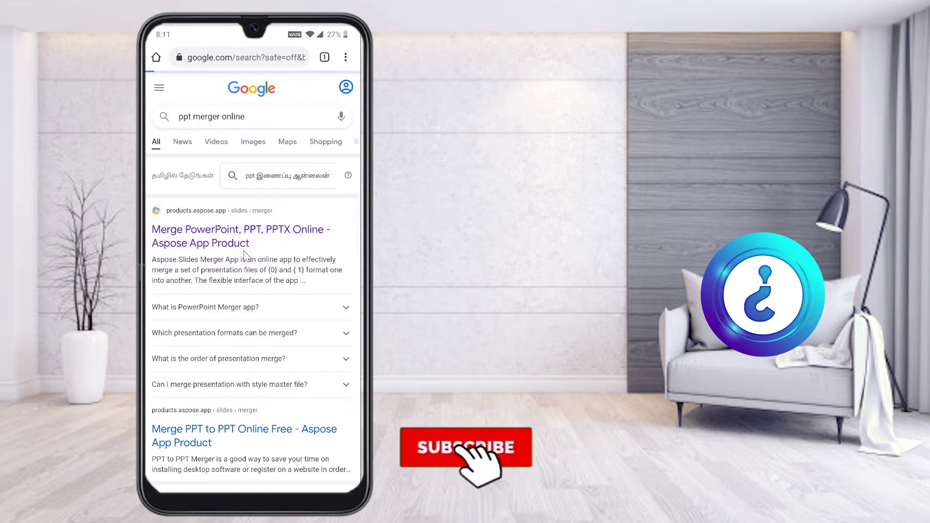
- Open Aspose's online PowerPoint merger from the search results and start uploading presentation files from the phone's file storage
click(244, 252)
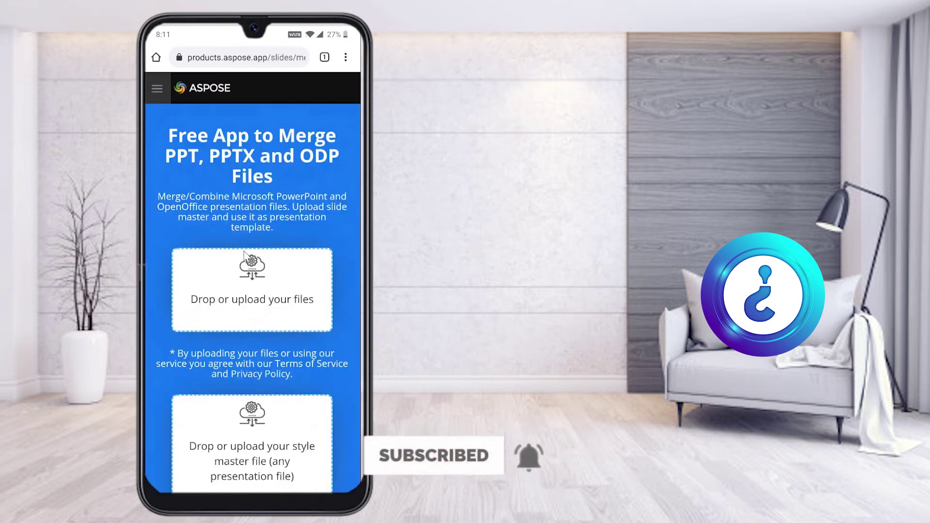
click(278, 312)
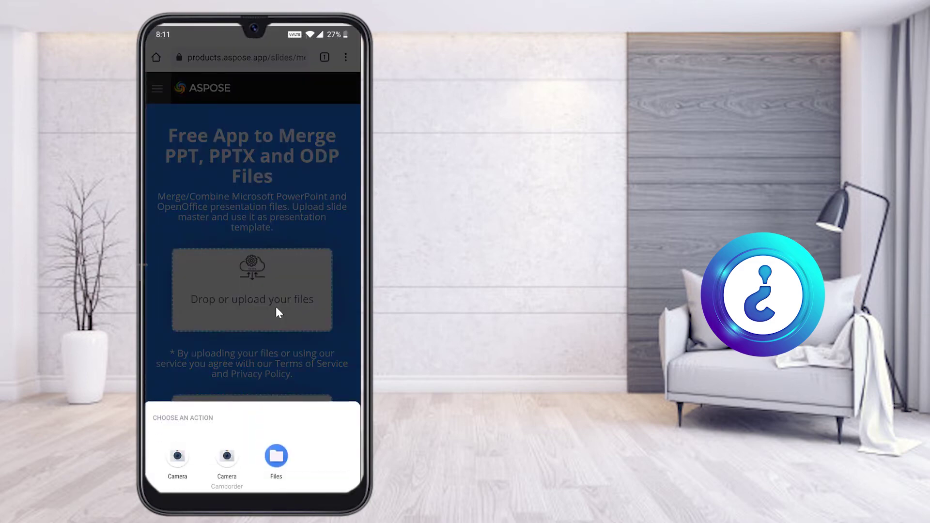
click(276, 456)
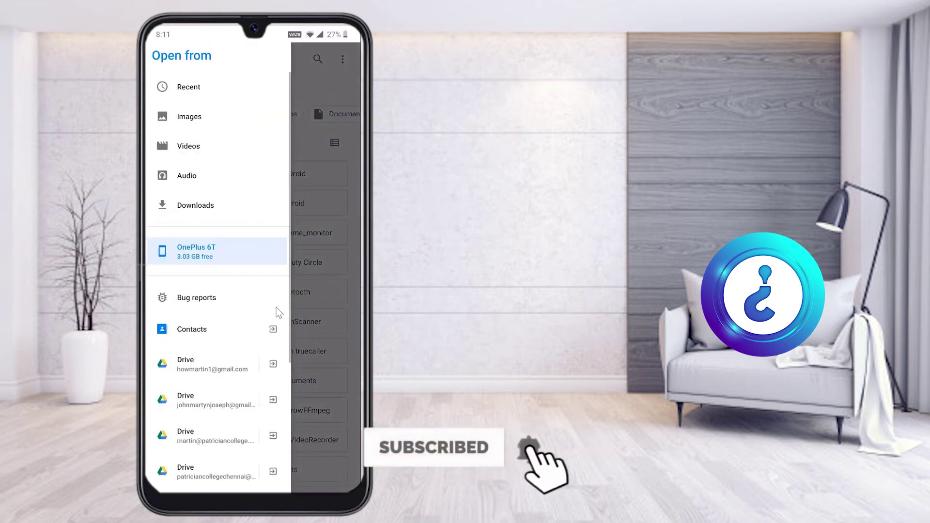
- Select one.pptx, three.pptx and two.pptx in the OnePlus 6T storage and add them to the merger
click(217, 251)
scroll(277, 310, down, 12)
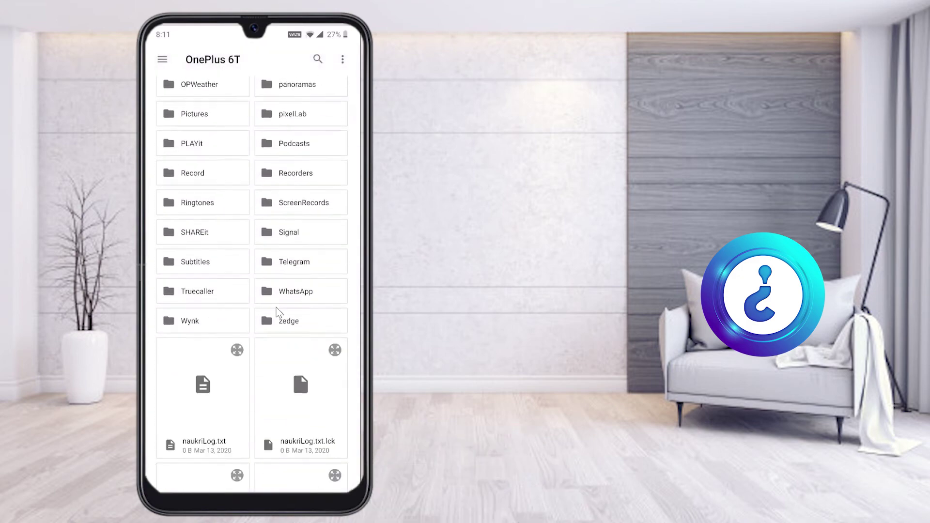
scroll(279, 313, down, 5)
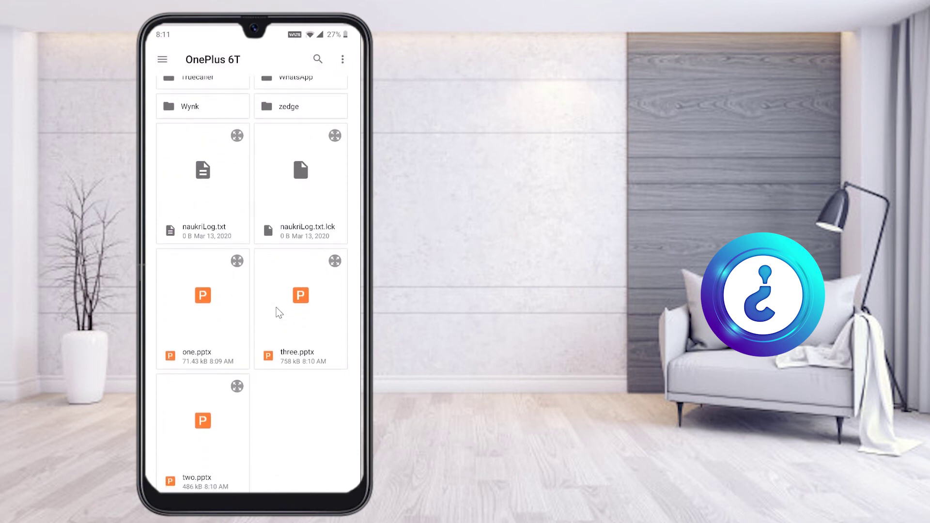
click(202, 310)
click(280, 313)
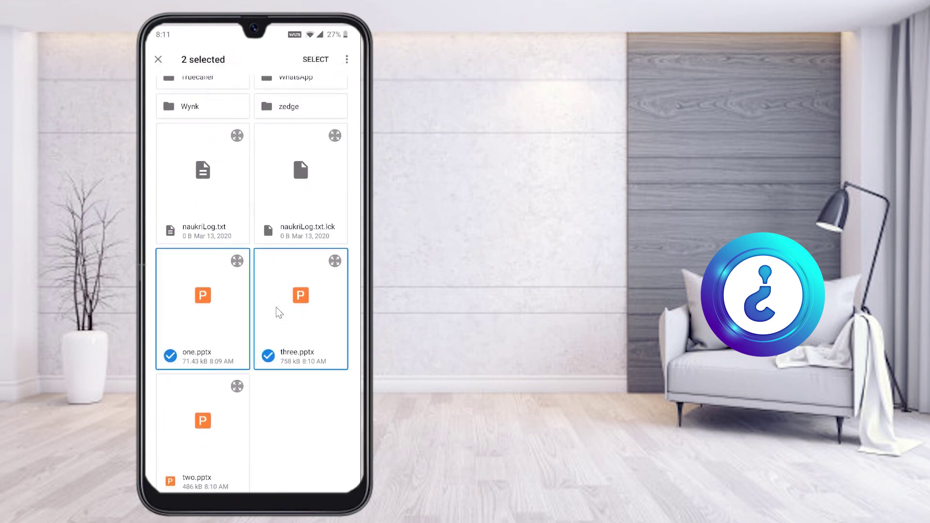
click(203, 427)
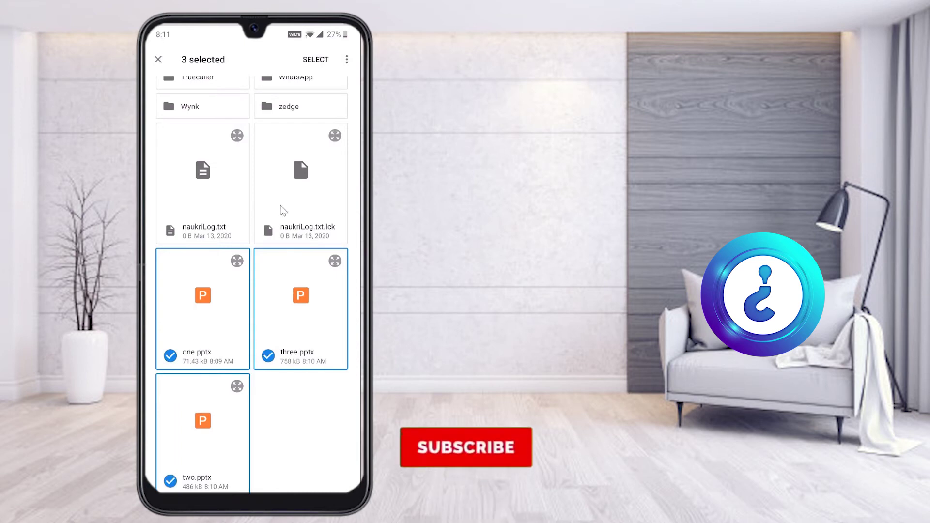
click(306, 61)
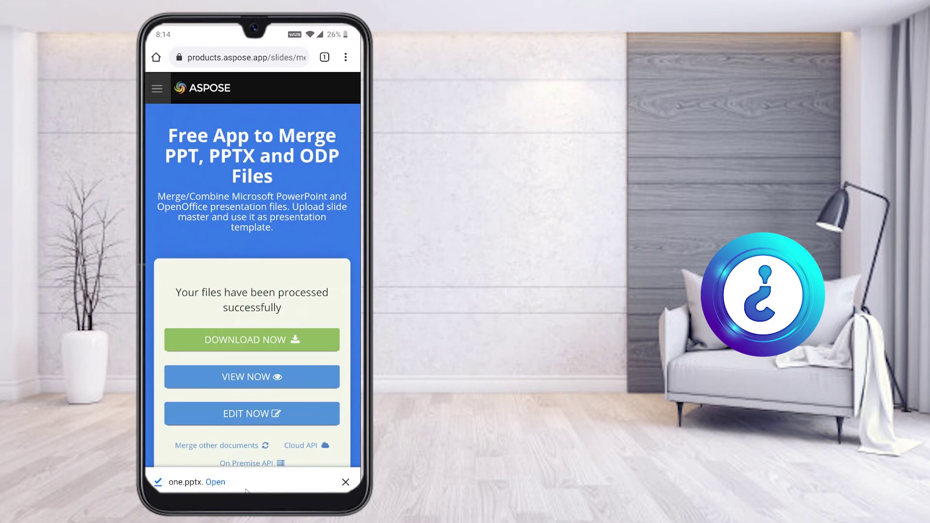
- Preview the downloaded merged file one.pptx, close it, and check the file's options in the browser's downloads list
click(216, 482)
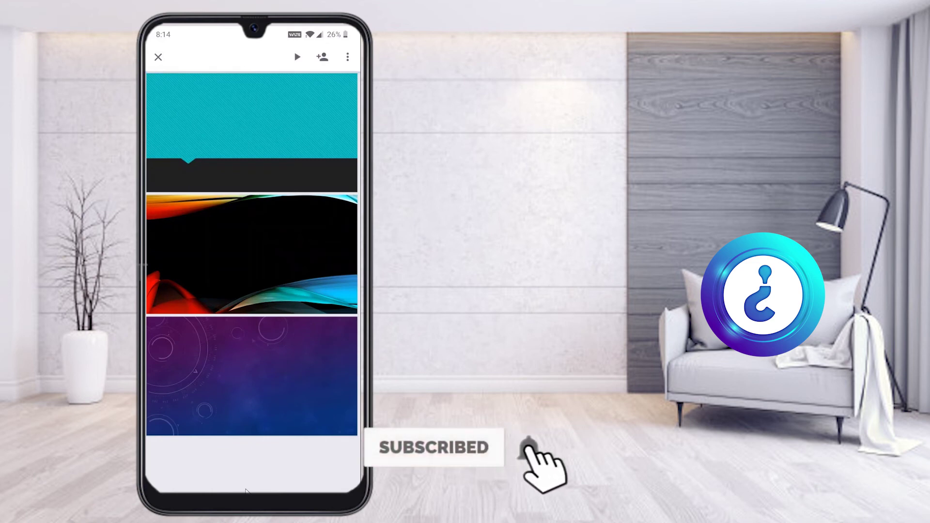
click(158, 57)
click(348, 57)
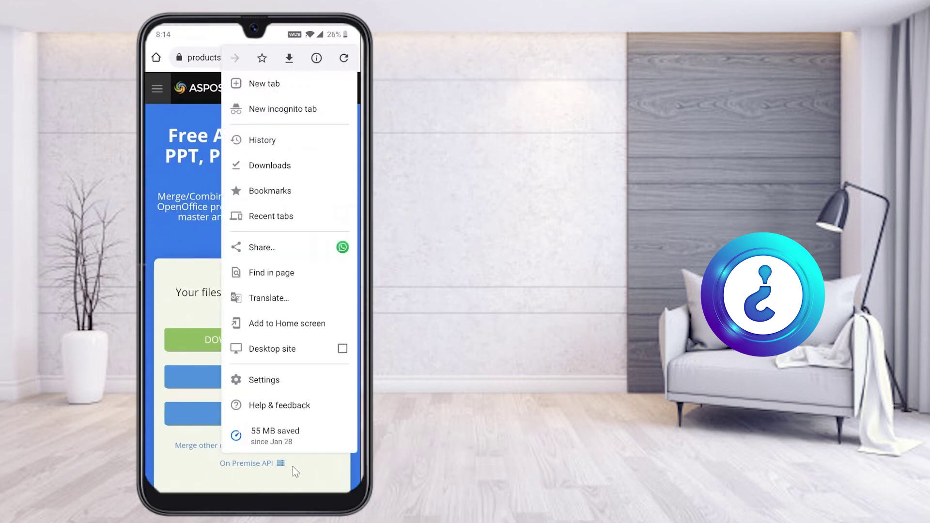
click(270, 166)
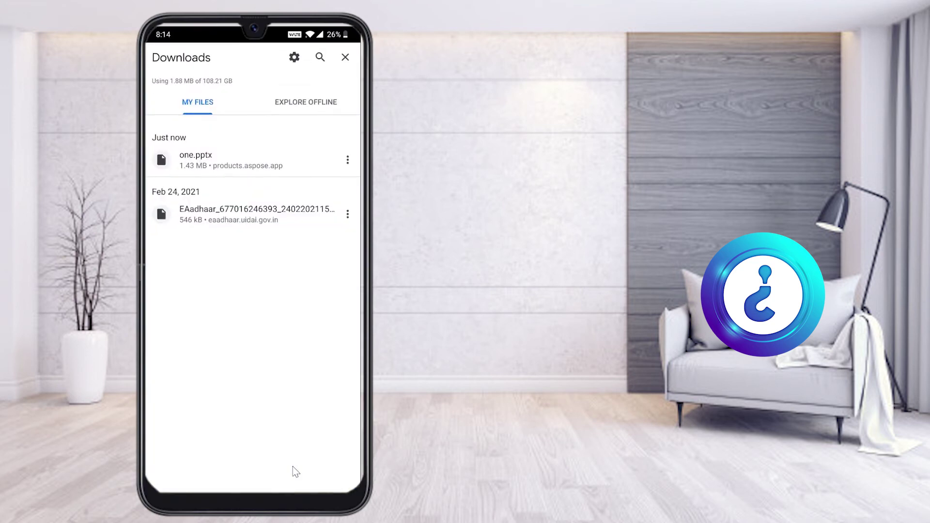
click(348, 160)
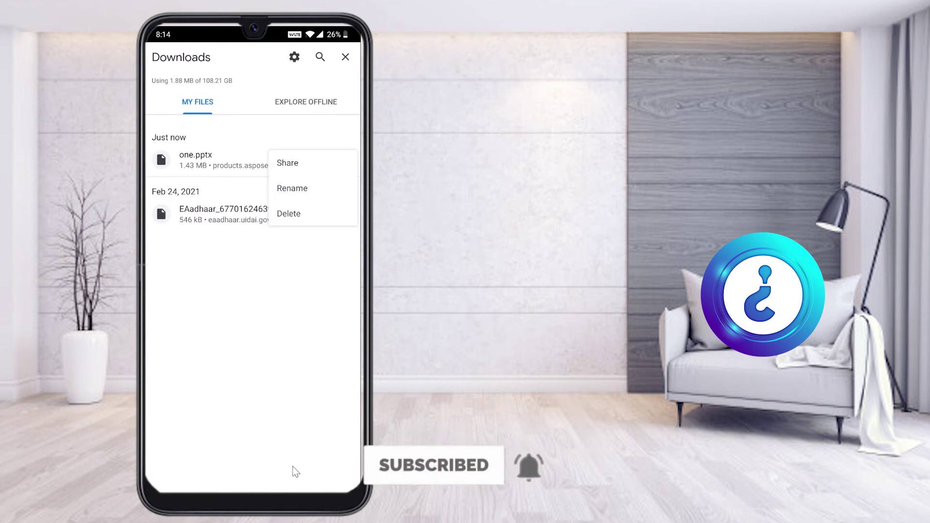
click(293, 467)
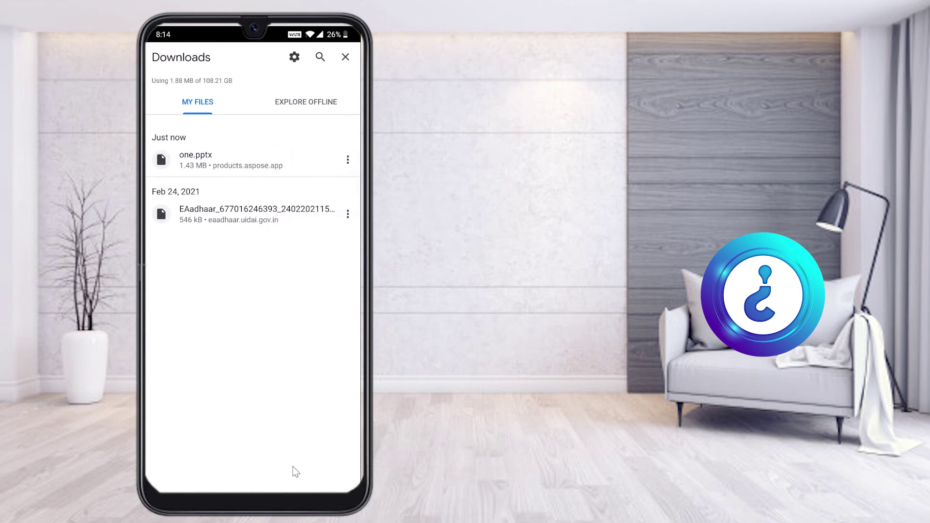
- Switch to PowerPoint and open the merged presentation "one" from this device for editing
drag(253, 489, 267, 349)
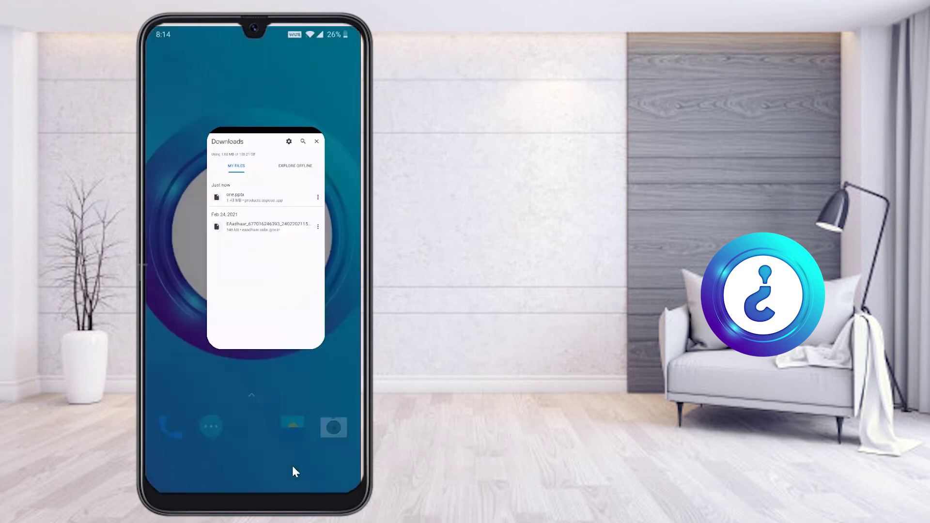
drag(253, 489, 253, 368)
drag(208, 252, 300, 252)
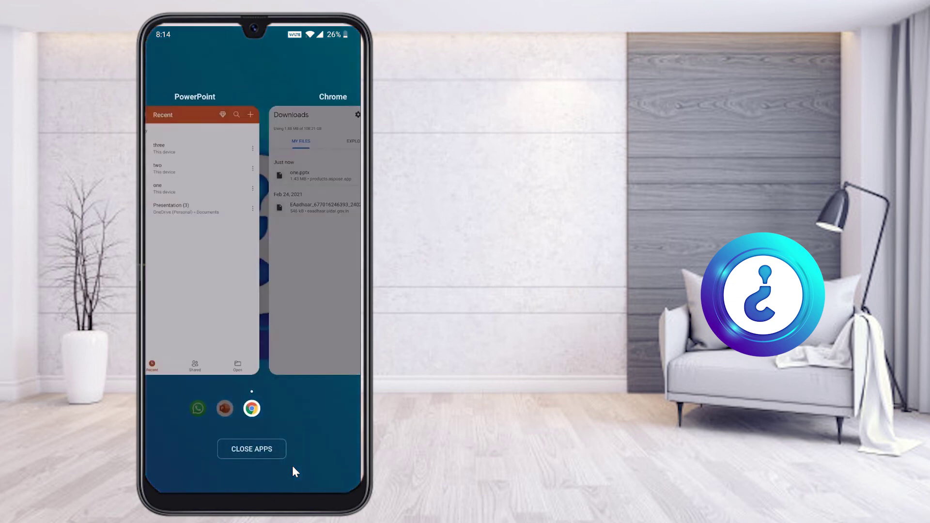
click(251, 252)
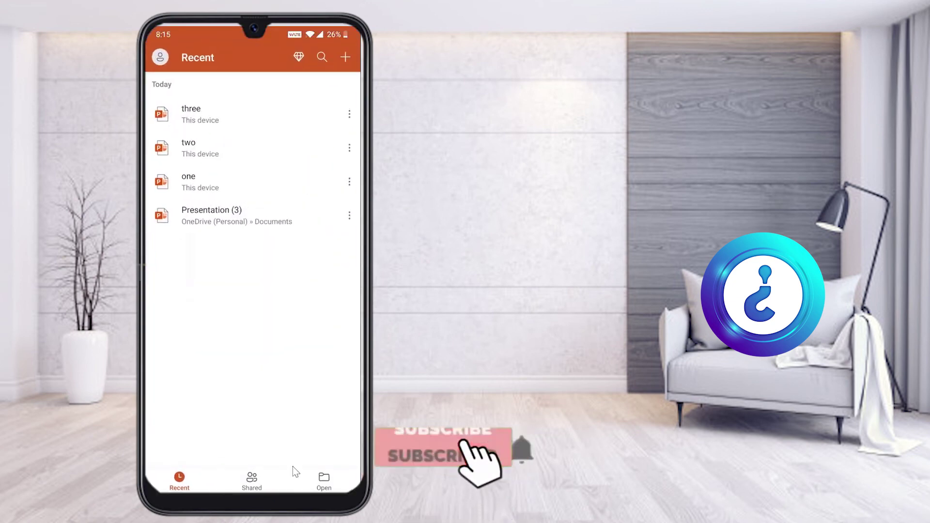
click(295, 471)
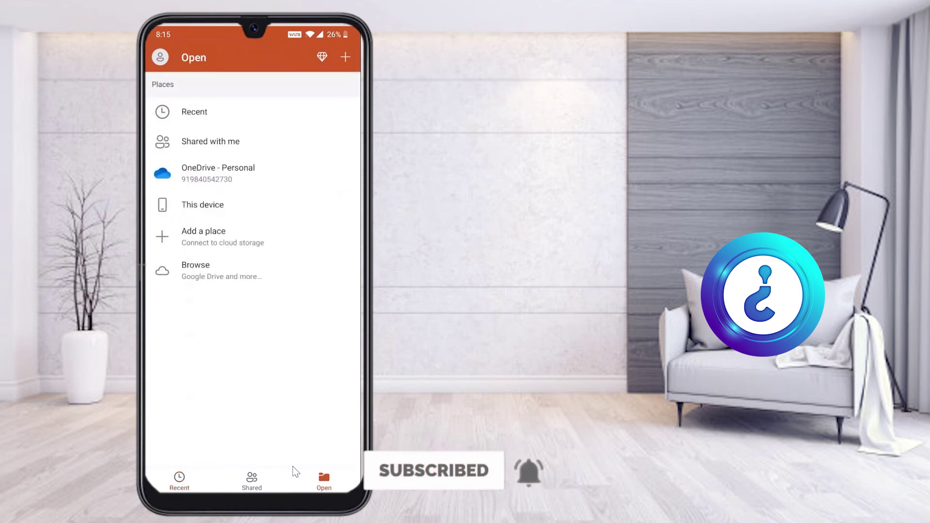
click(202, 205)
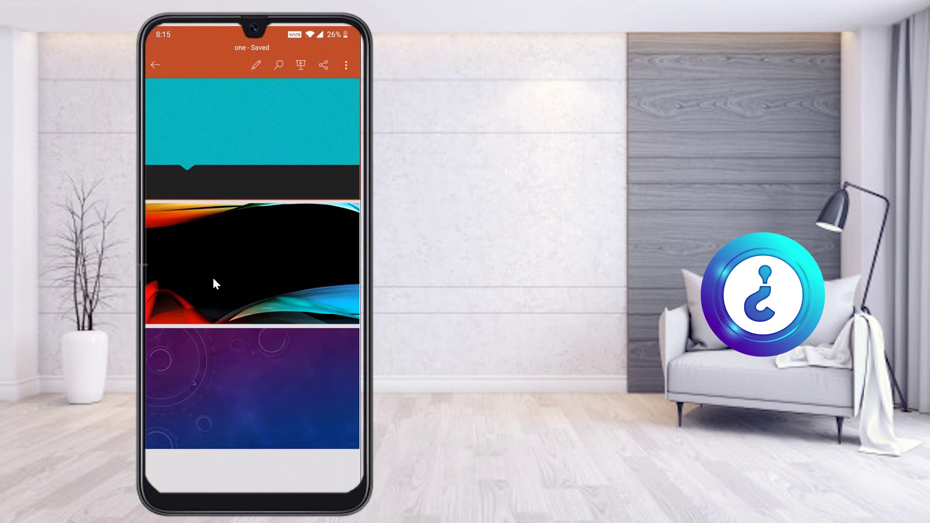
click(205, 204)
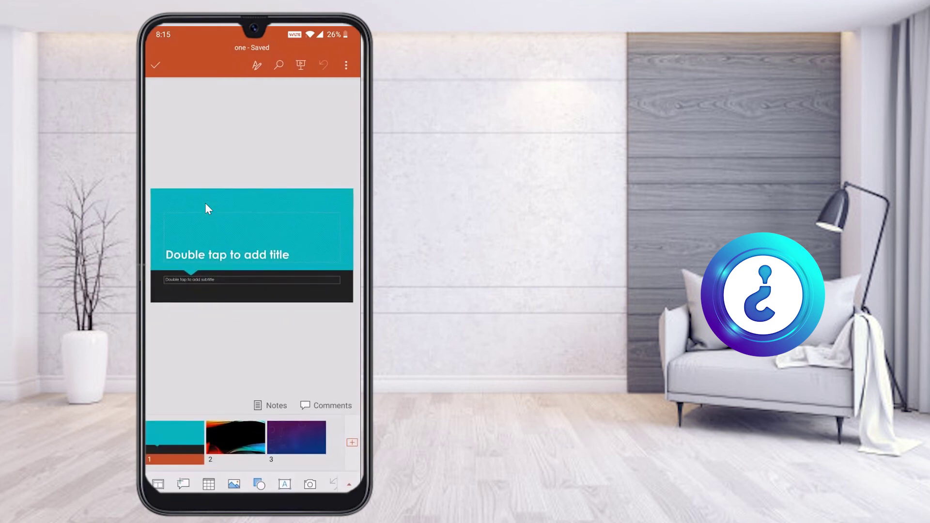
- Look through the three merged slides and return to the first one
scroll(206, 203, down, 1)
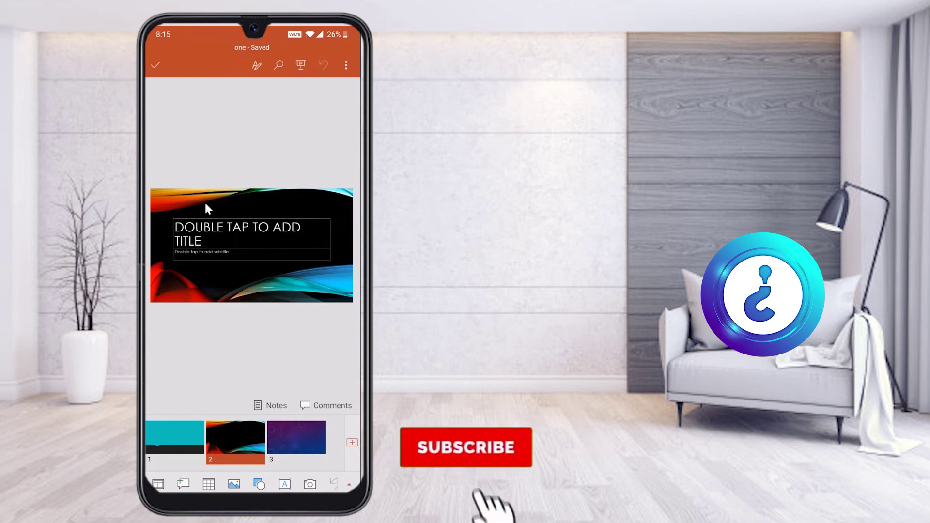
scroll(206, 204, down, 1)
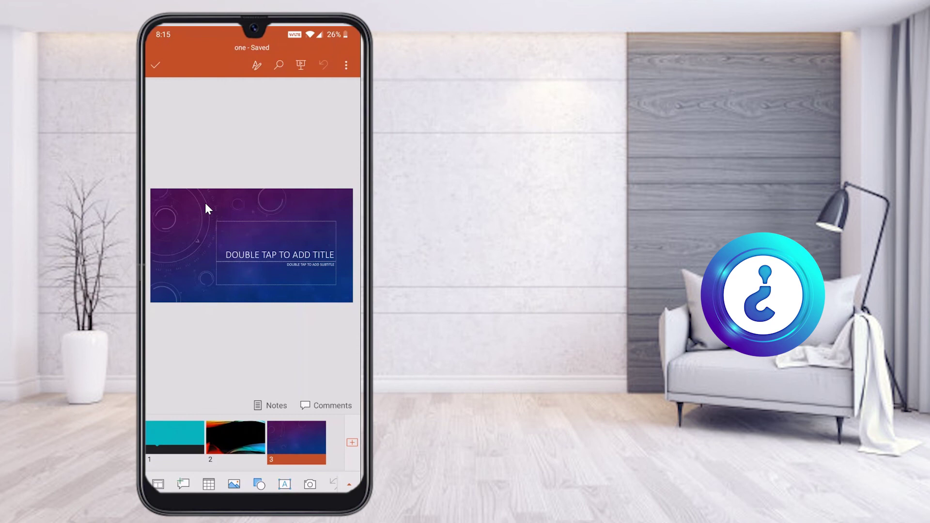
key(Page_Up)
key(Page_Up)
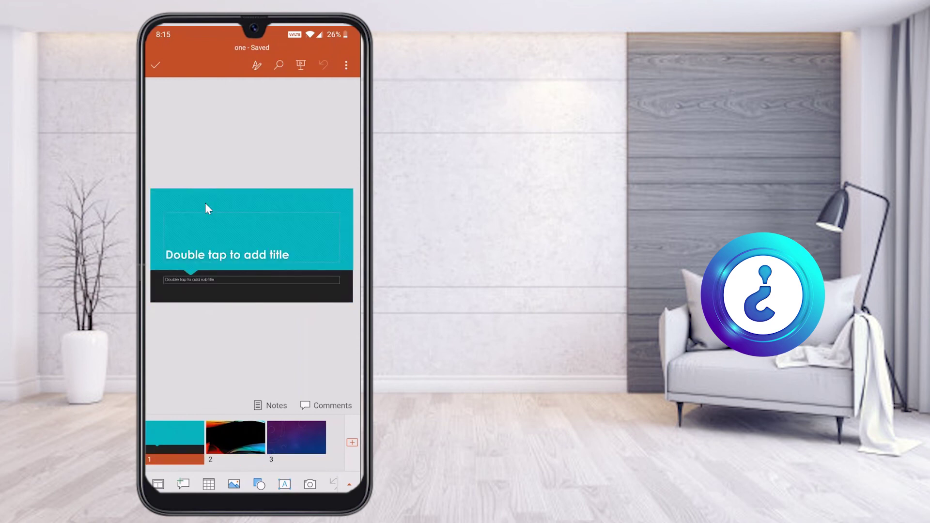
- Insert a new slide after the teal title slide and another after the black title slide
key(shift+F10)
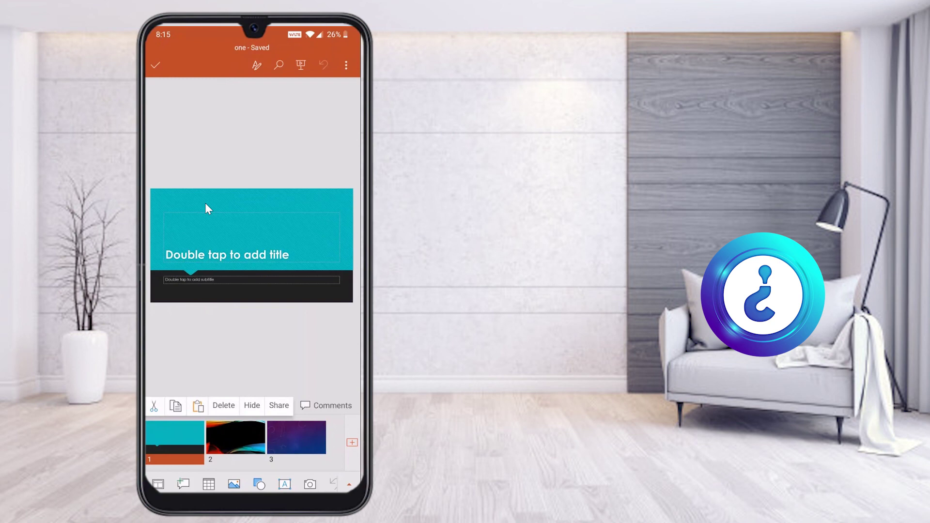
key(ctrl+m)
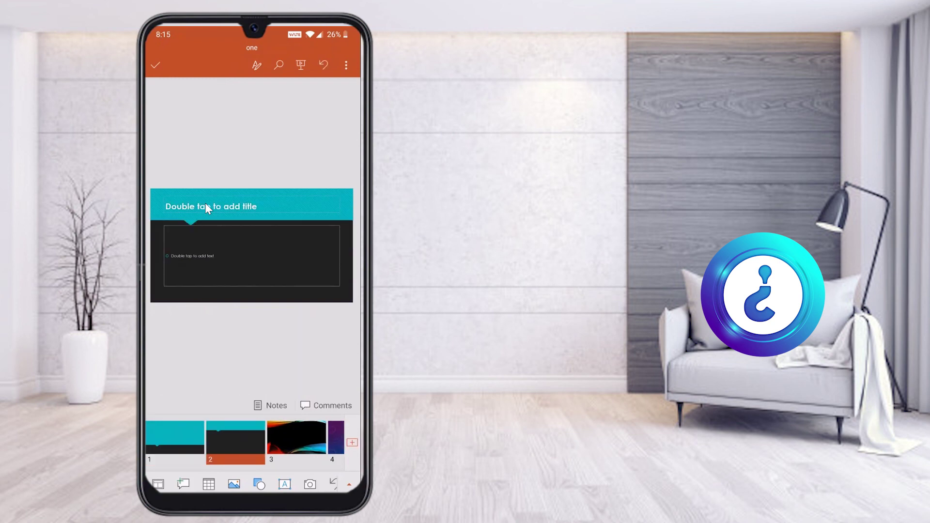
key(Page_Down)
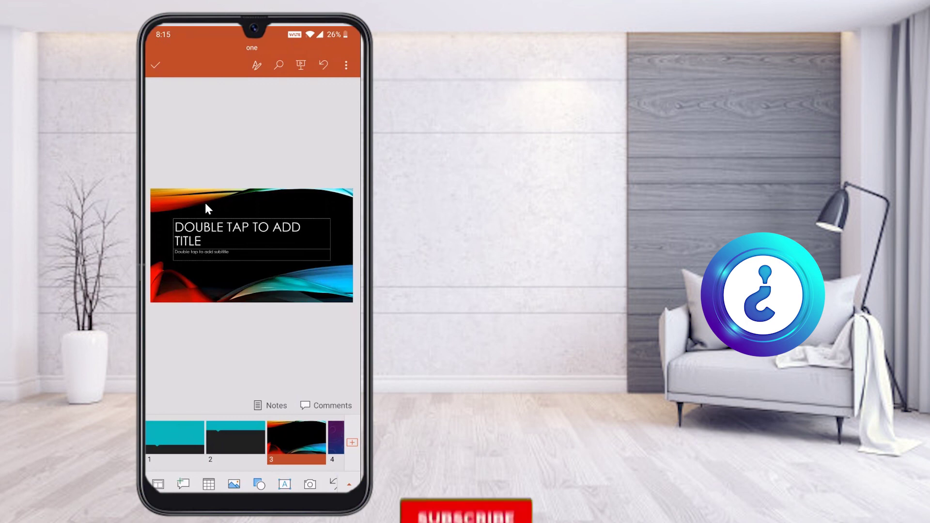
key(Page_Down)
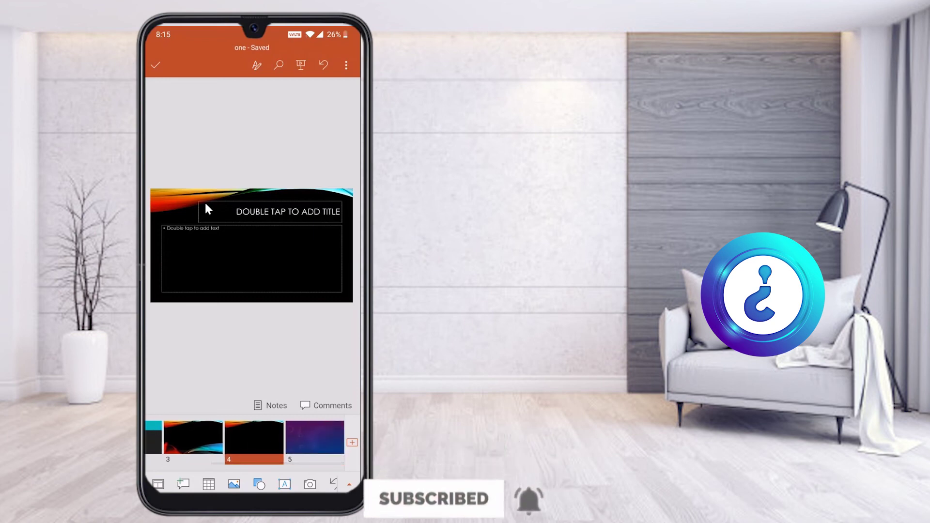
- Insert two new slides after the purple title slide at the end of the presentation
key(Page_Down)
key(ctrl+m)
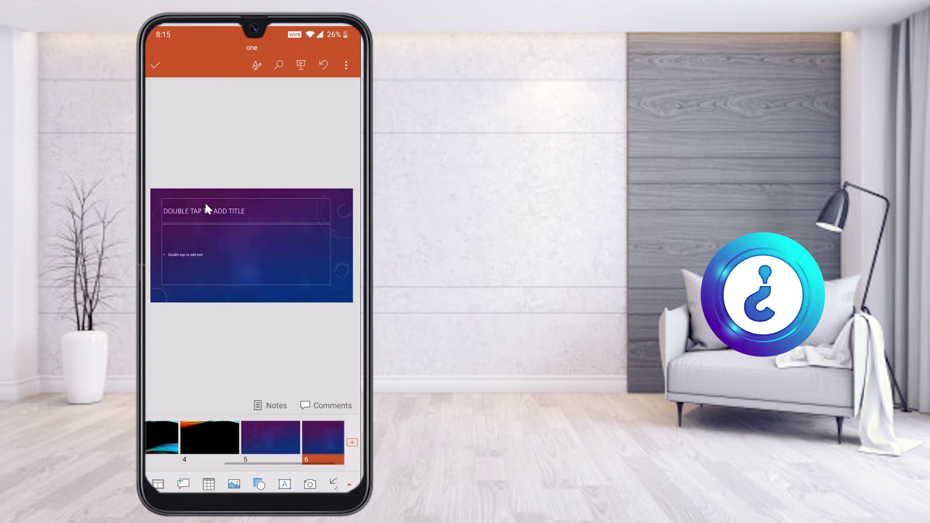
key(ctrl+m)
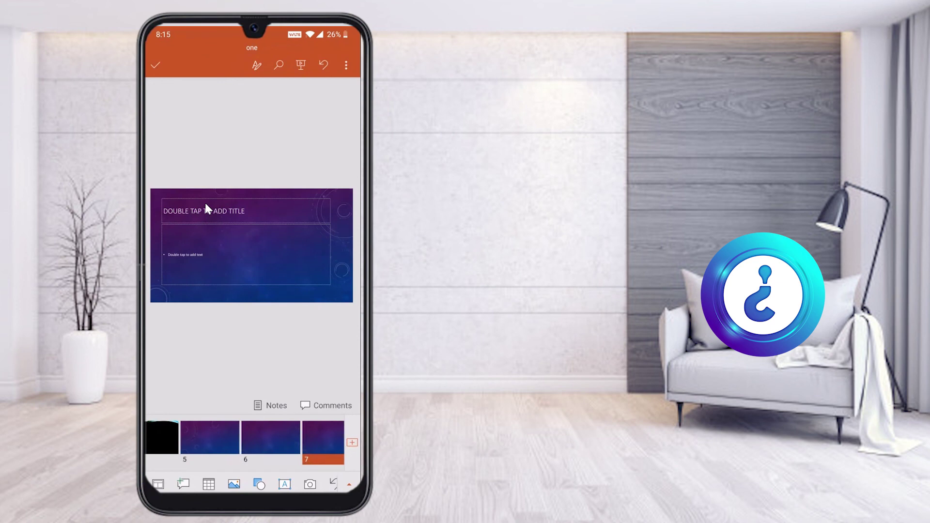
- Go back through the slides to review the black title slide and the content slide following it
key(Page_Up)
key(Page_Up)
key(Page_Up)
key(Page_Up)
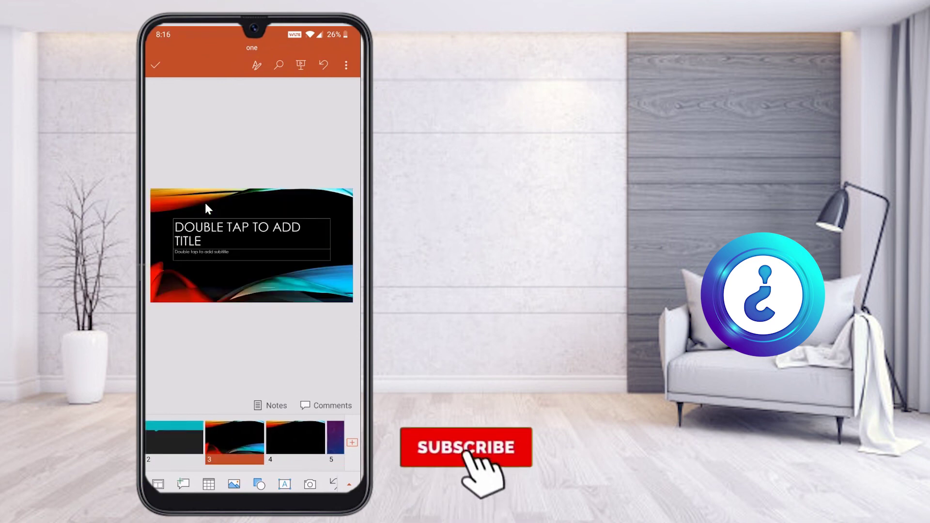
key(Page_Down)
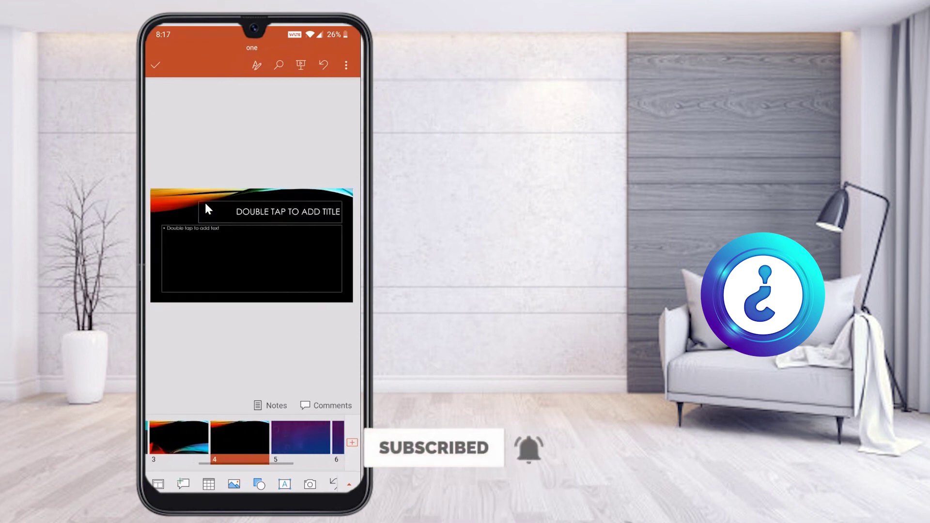